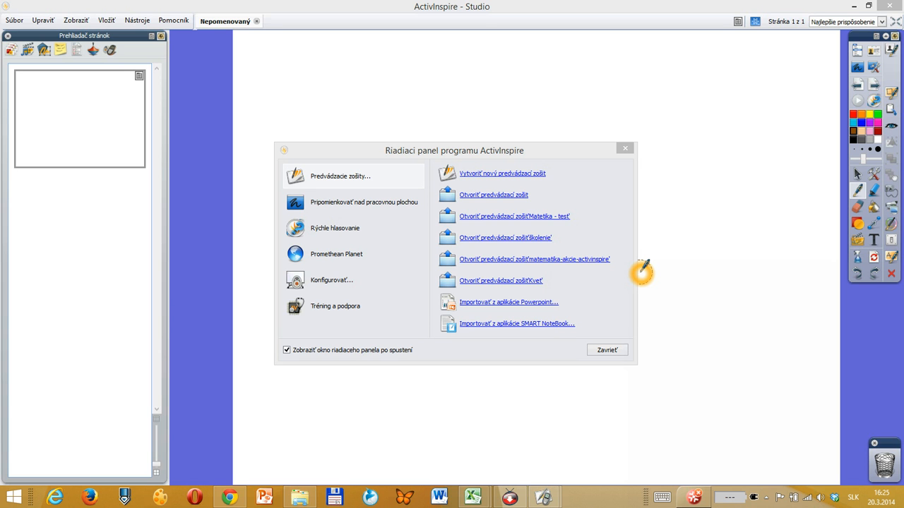
Close the startup dashboard to reveal the blank flipchart page
{"action": "left_click", "coordinate": [384, 178]}
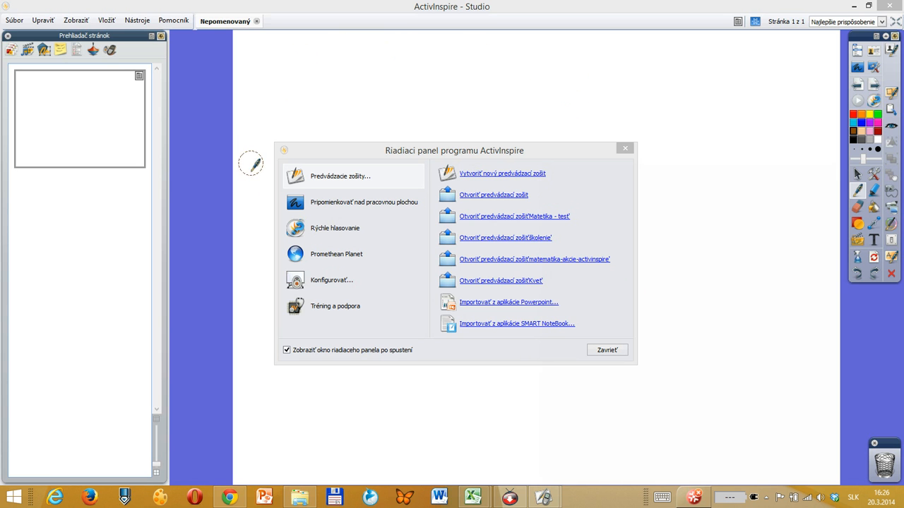
{"action": "left_click", "coordinate": [621, 150]}
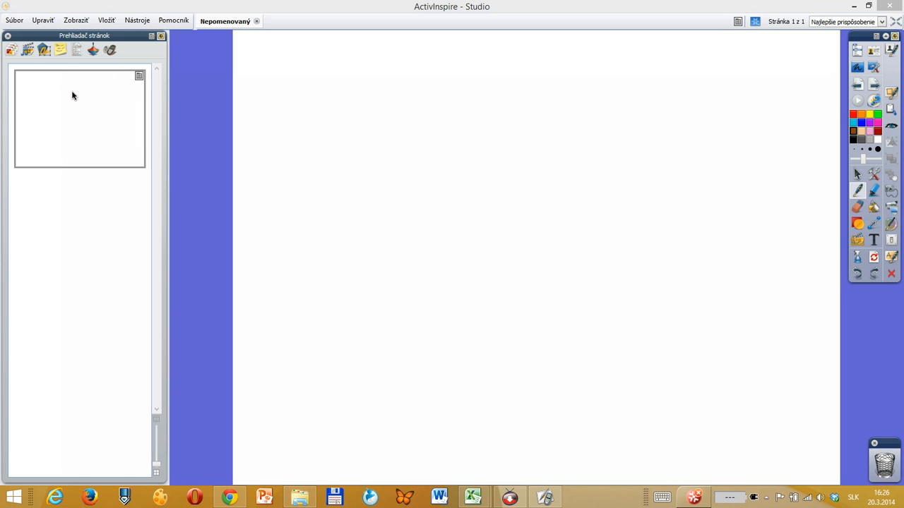
Draw a brown sun freehand with the Pen tool: a large round outline and four outward rays
{"action": "left_click", "coordinate": [857, 194]}
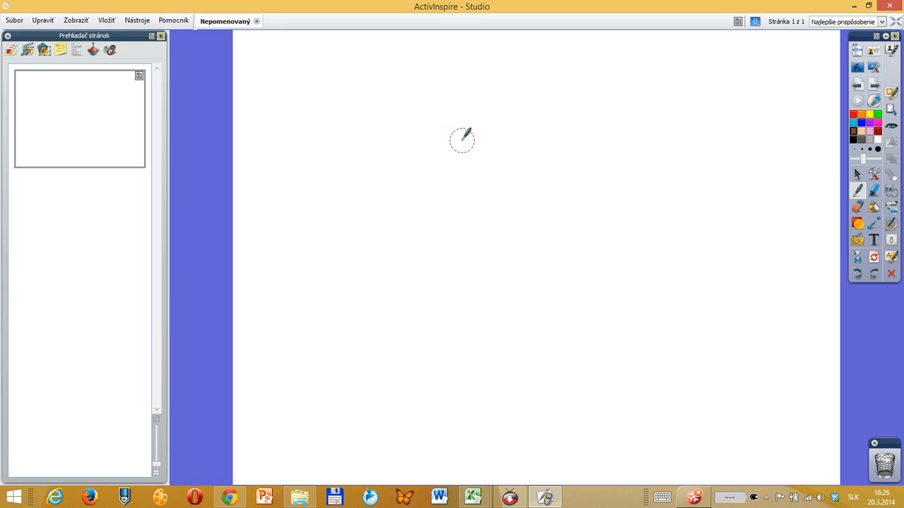
{"action": "mouse_move", "coordinate": [438, 136]}
{"action": "left_mouse_down"}
{"action": "mouse_move", "coordinate": [379, 148]}
{"action": "mouse_move", "coordinate": [345, 174]}
{"action": "mouse_move", "coordinate": [326, 215]}
{"action": "mouse_move", "coordinate": [319, 272]}
{"action": "mouse_move", "coordinate": [423, 346]}
{"action": "mouse_move", "coordinate": [556, 291]}
{"action": "mouse_move", "coordinate": [540, 184]}
{"action": "mouse_move", "coordinate": [478, 139]}
{"action": "mouse_move", "coordinate": [452, 139]}
{"action": "mouse_move", "coordinate": [585, 110]}
{"action": "left_mouse_up"}
{"action": "left_click_drag", "start_coordinate": [518, 327], "coordinate": [522, 396]}
{"action": "left_click_drag", "start_coordinate": [345, 327], "coordinate": [336, 389]}
{"action": "mouse_move", "coordinate": [339, 169]}
{"action": "left_mouse_down"}
{"action": "mouse_move", "coordinate": [313, 107]}
{"action": "mouse_move", "coordinate": [294, 89]}
{"action": "left_mouse_up"}
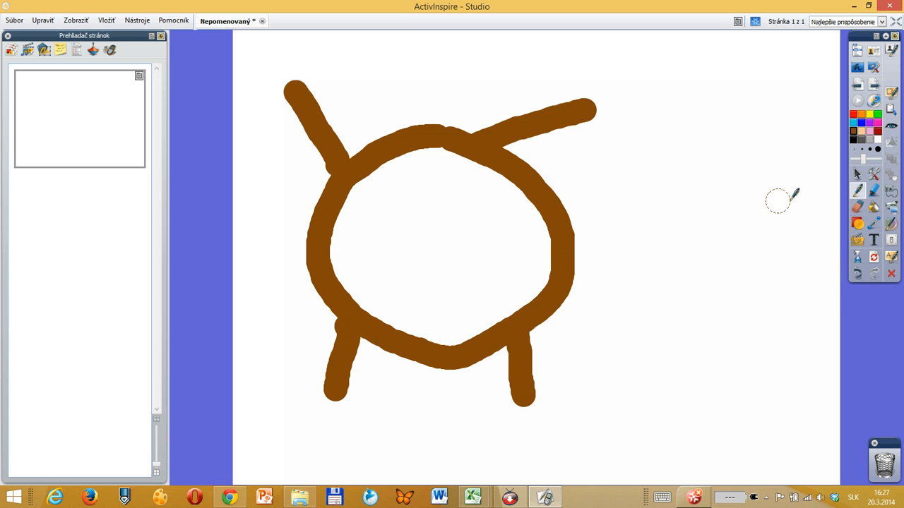
Erase the brown sun's two upper rays and lower-left ray, and clear the whole page
{"action": "left_click", "coordinate": [858, 210]}
{"action": "mouse_move", "coordinate": [621, 107]}
{"action": "left_mouse_down"}
{"action": "mouse_move", "coordinate": [565, 99]}
{"action": "mouse_move", "coordinate": [484, 126]}
{"action": "left_mouse_up"}
{"action": "left_click_drag", "start_coordinate": [297, 72], "coordinate": [327, 157]}
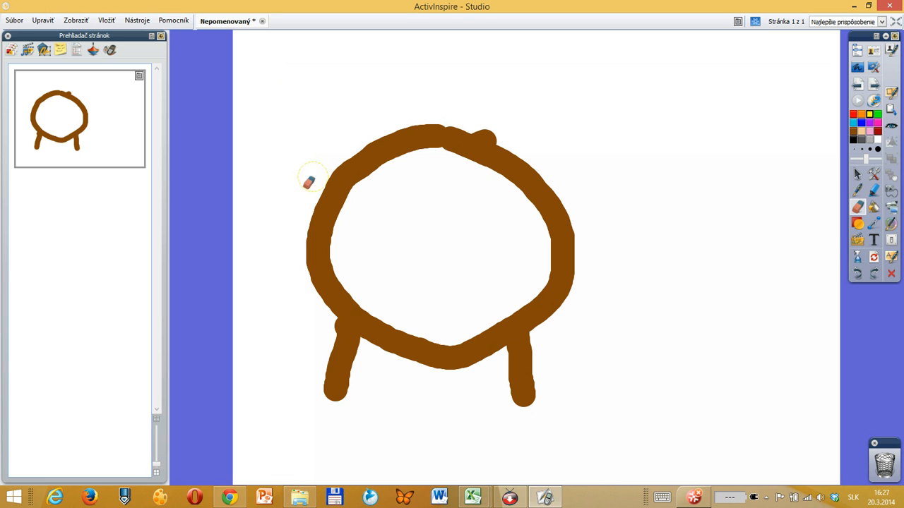
{"action": "mouse_move", "coordinate": [315, 382]}
{"action": "left_mouse_down"}
{"action": "mouse_move", "coordinate": [327, 403]}
{"action": "mouse_move", "coordinate": [353, 347]}
{"action": "left_mouse_up"}
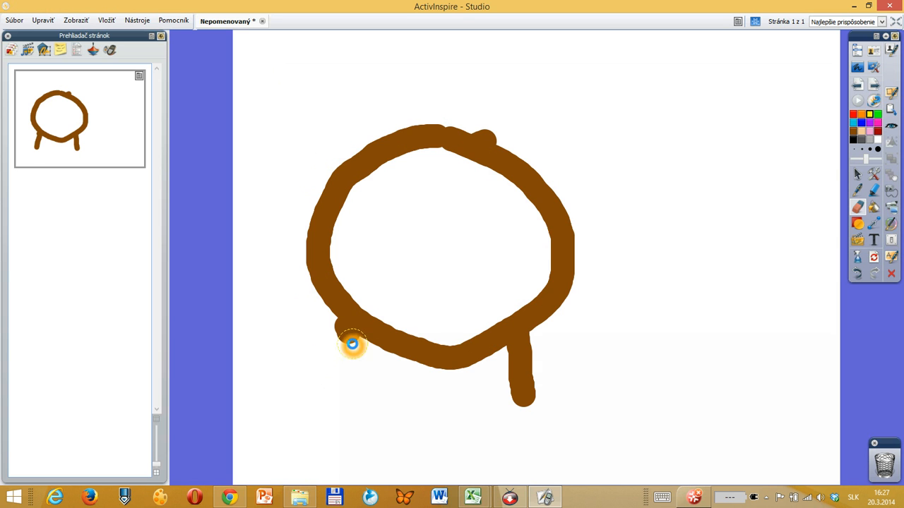
{"action": "left_click", "coordinate": [861, 260]}
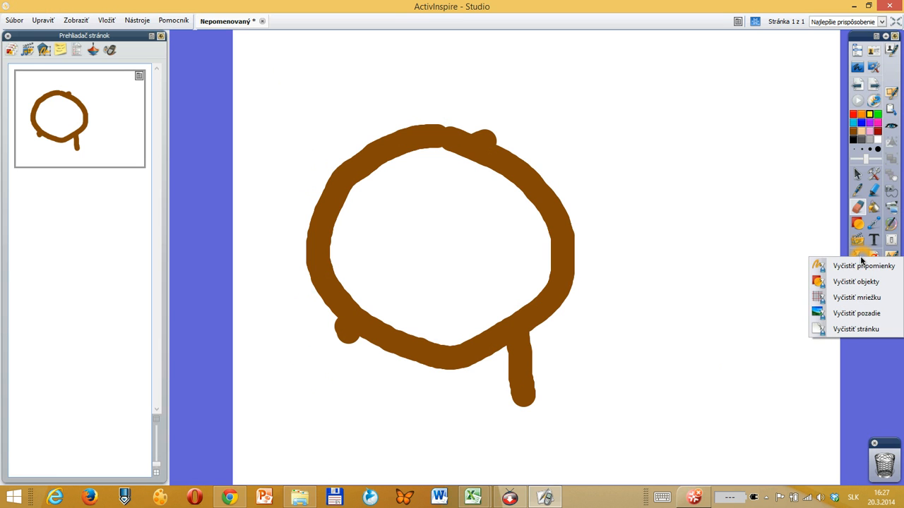
{"action": "left_click", "coordinate": [881, 334]}
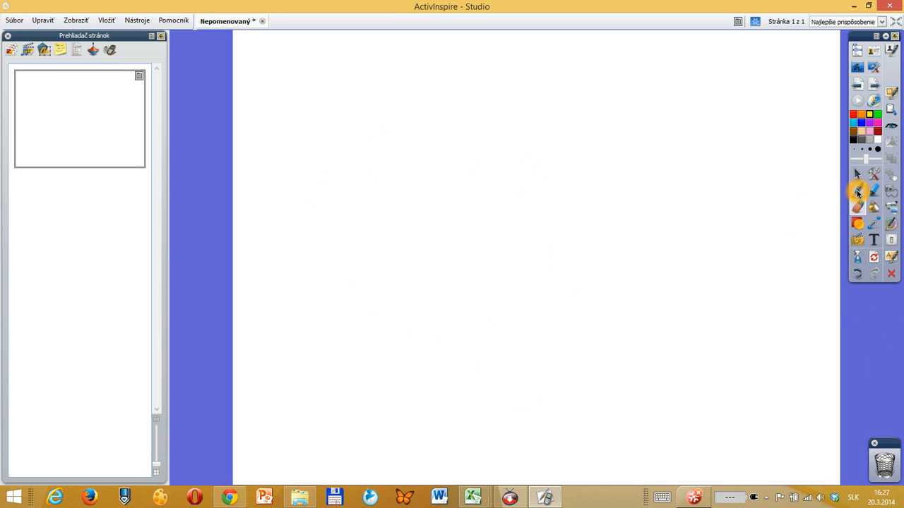
Draw a yellow sun freehand with the Pen tool at width 73: a round outline with five rays around it
{"action": "left_click", "coordinate": [858, 192]}
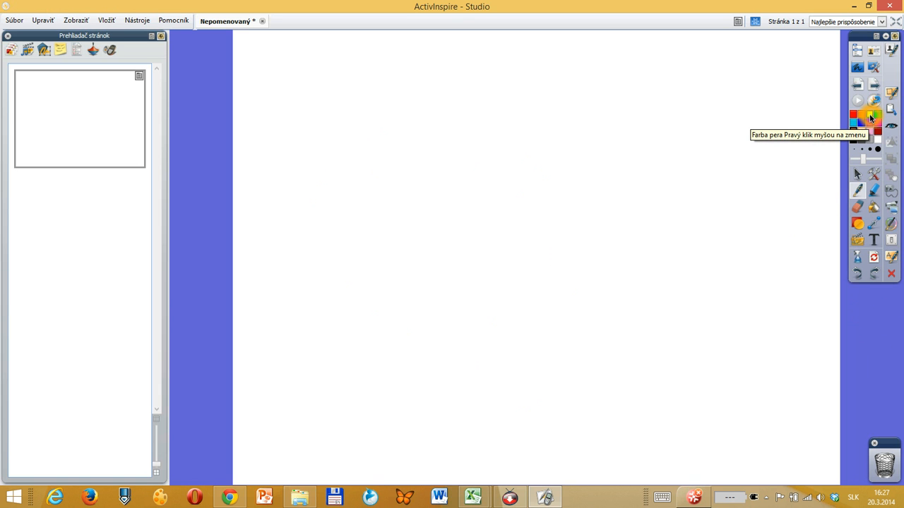
{"action": "left_click", "coordinate": [870, 115]}
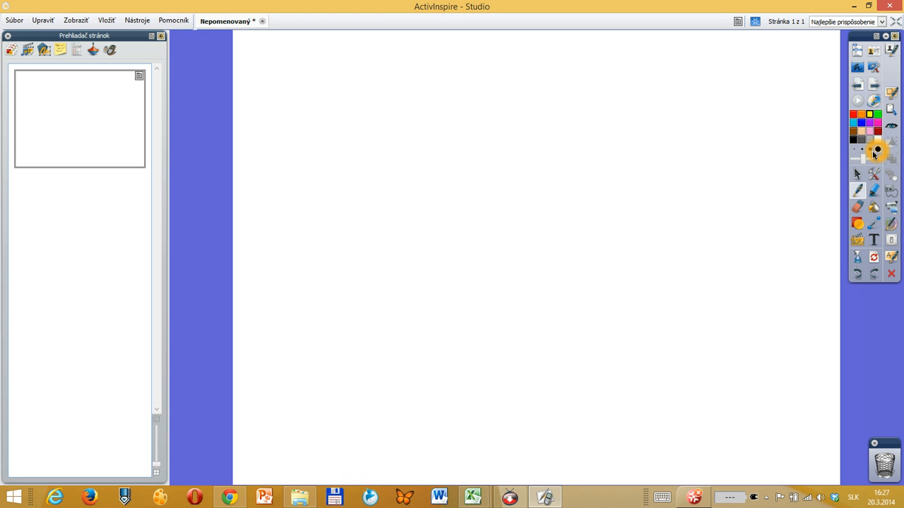
{"action": "left_click_drag", "start_coordinate": [867, 162], "coordinate": [875, 162]}
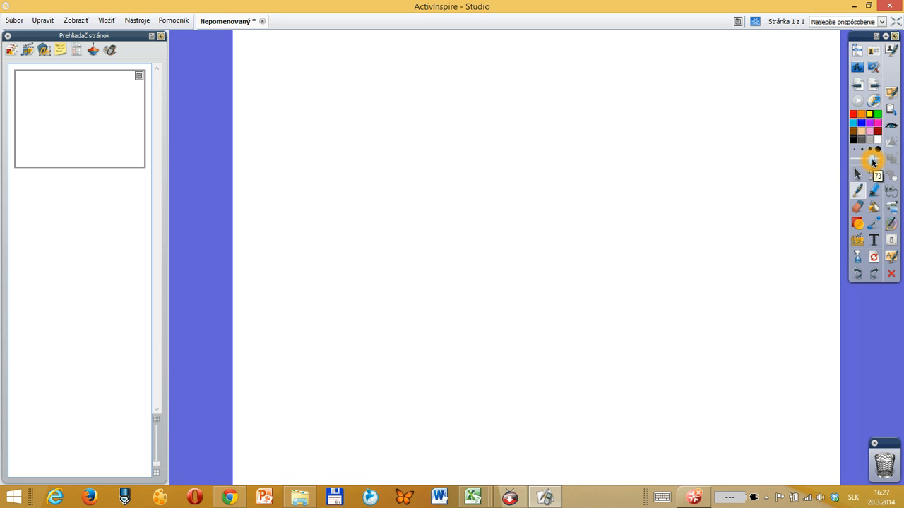
{"action": "mouse_move", "coordinate": [473, 129]}
{"action": "left_mouse_down"}
{"action": "mouse_move", "coordinate": [355, 188]}
{"action": "mouse_move", "coordinate": [471, 299]}
{"action": "mouse_move", "coordinate": [504, 133]}
{"action": "mouse_move", "coordinate": [506, 146]}
{"action": "mouse_move", "coordinate": [613, 100]}
{"action": "left_mouse_up"}
{"action": "left_click_drag", "start_coordinate": [557, 233], "coordinate": [607, 334]}
{"action": "left_click_drag", "start_coordinate": [452, 284], "coordinate": [364, 381]}
{"action": "left_click_drag", "start_coordinate": [344, 235], "coordinate": [256, 167]}
{"action": "left_click_drag", "start_coordinate": [400, 127], "coordinate": [443, 69]}
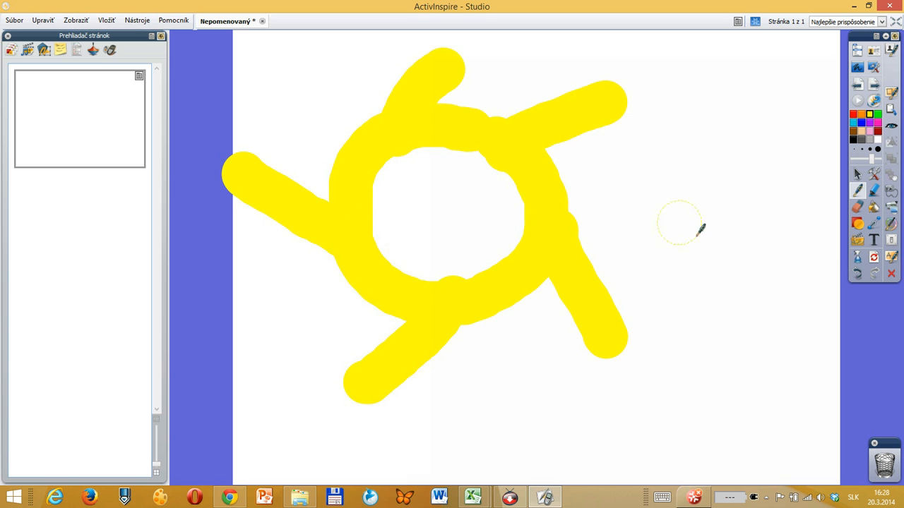
Fill the inside of the sun's outline with brown and undo that fill
{"action": "left_click", "coordinate": [874, 207]}
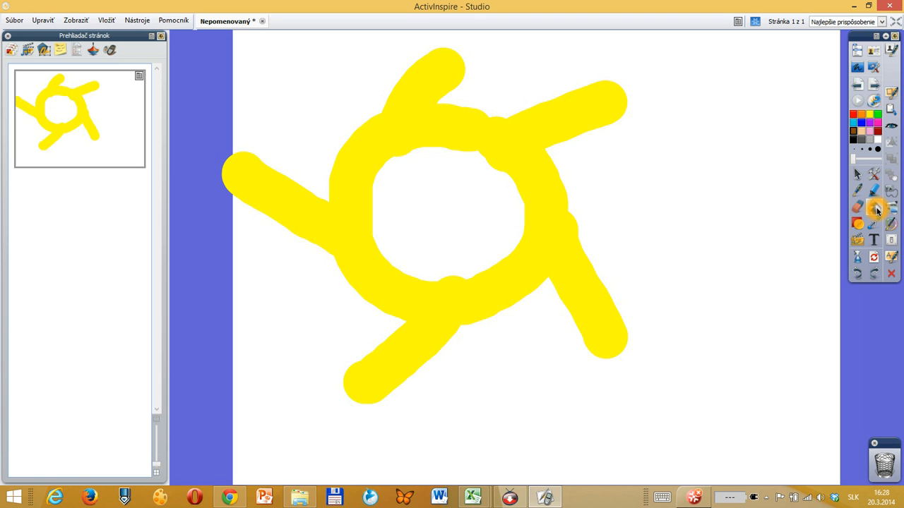
{"action": "left_click", "coordinate": [438, 198]}
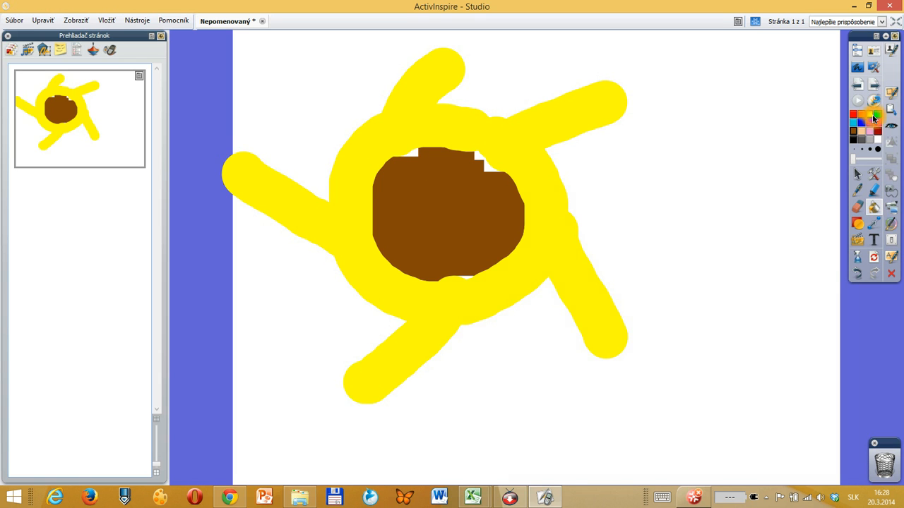
{"action": "left_click", "coordinate": [857, 275]}
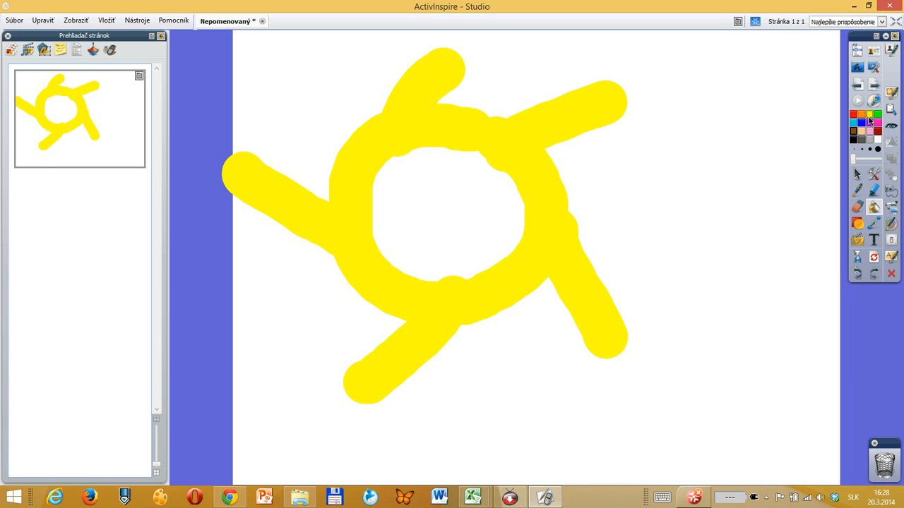
Fill the inside of the sun's outline with yellow
{"action": "left_click", "coordinate": [426, 183]}
{"action": "left_click", "coordinate": [441, 290]}
{"action": "left_click", "coordinate": [473, 154]}
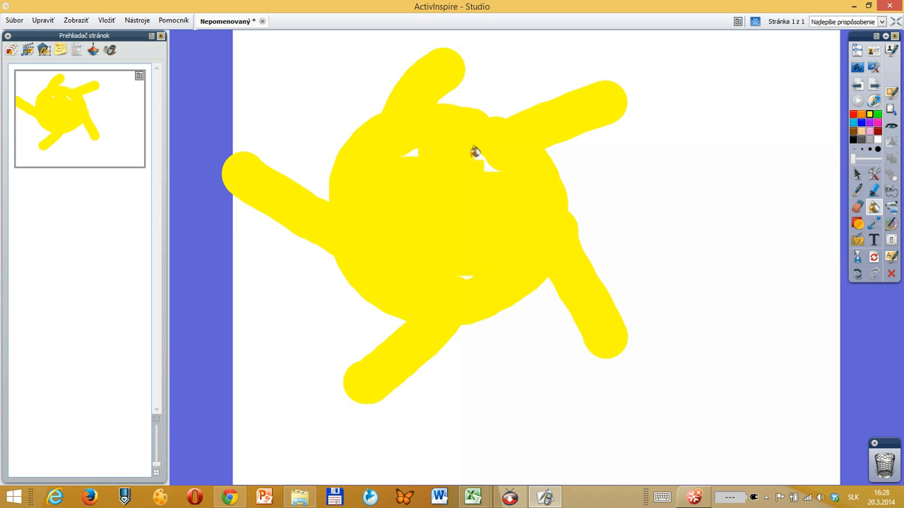
{"action": "left_click", "coordinate": [483, 159]}
Paint over the remaining white gaps inside the sun with the yellow Pen tool
{"action": "left_click", "coordinate": [857, 190]}
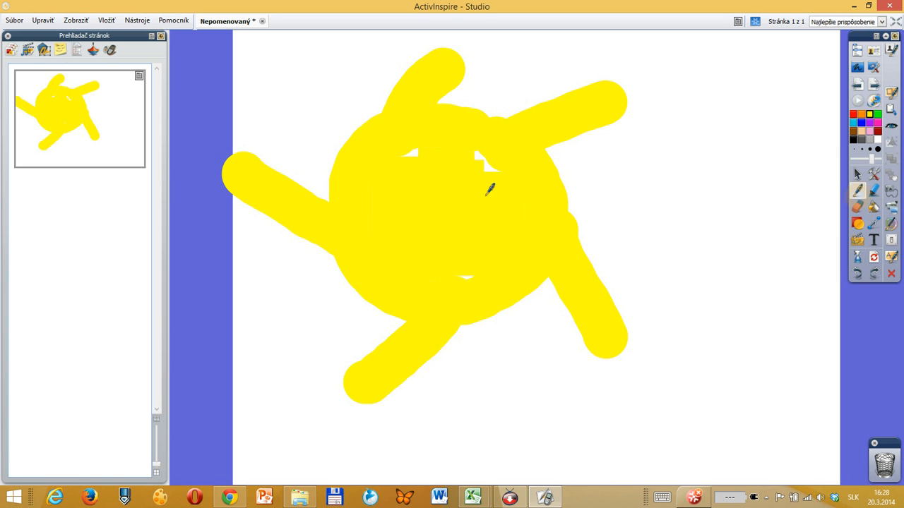
{"action": "mouse_move", "coordinate": [482, 154]}
{"action": "left_mouse_down"}
{"action": "mouse_move", "coordinate": [492, 148]}
{"action": "mouse_move", "coordinate": [424, 141]}
{"action": "mouse_move", "coordinate": [414, 149]}
{"action": "left_mouse_up"}
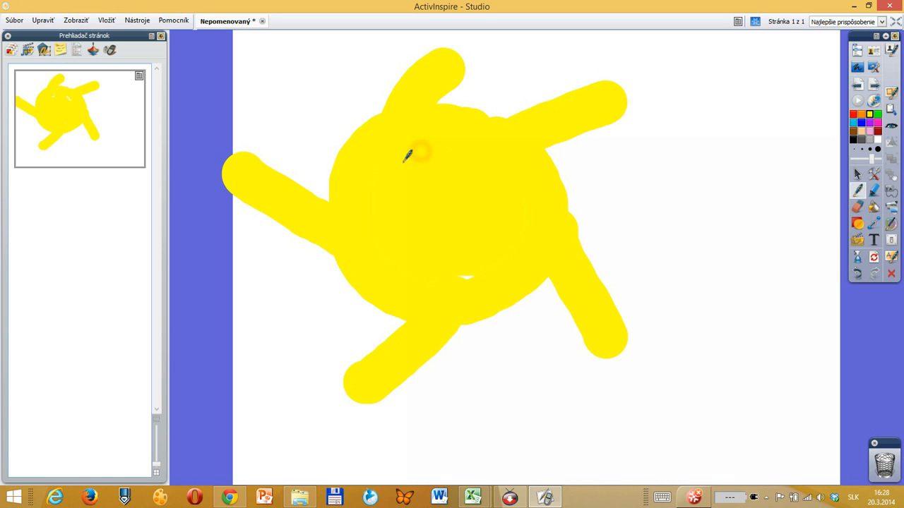
{"action": "left_click", "coordinate": [464, 274]}
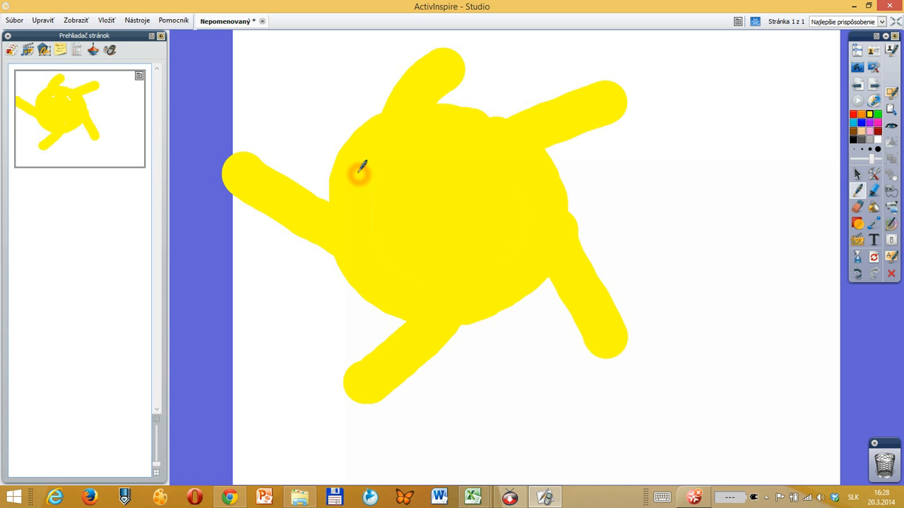
Save the flipchart to the desktop under the name "slnko" in the .flipchart format
{"action": "left_click", "coordinate": [24, 22]}
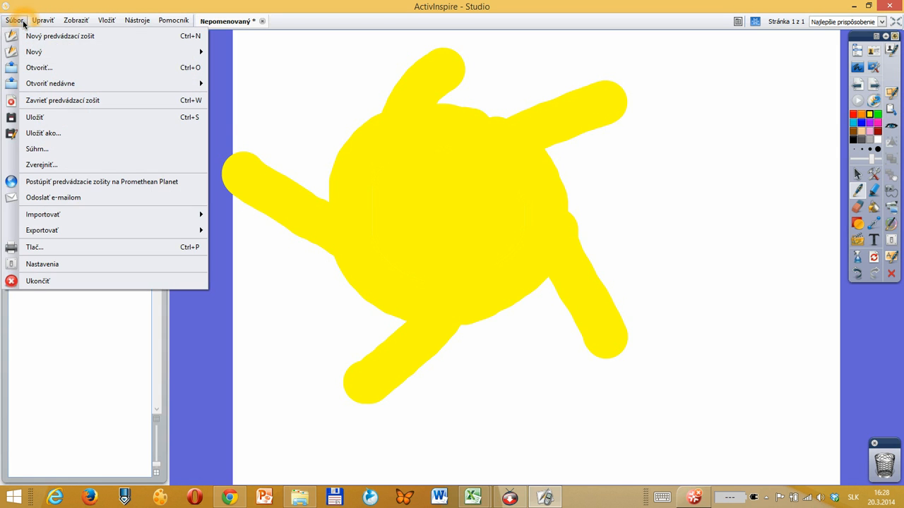
{"action": "left_click", "coordinate": [68, 136]}
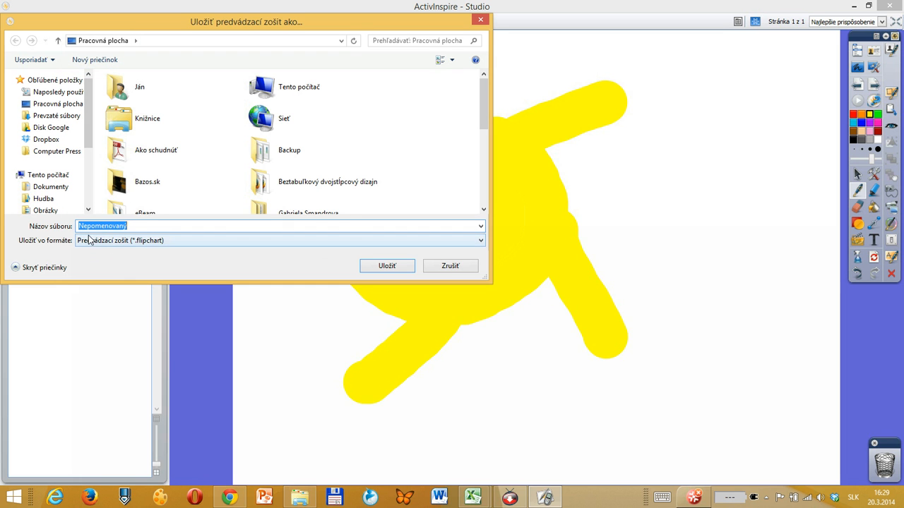
{"action": "left_click", "coordinate": [152, 238]}
{"action": "type", "text": "slnko"}
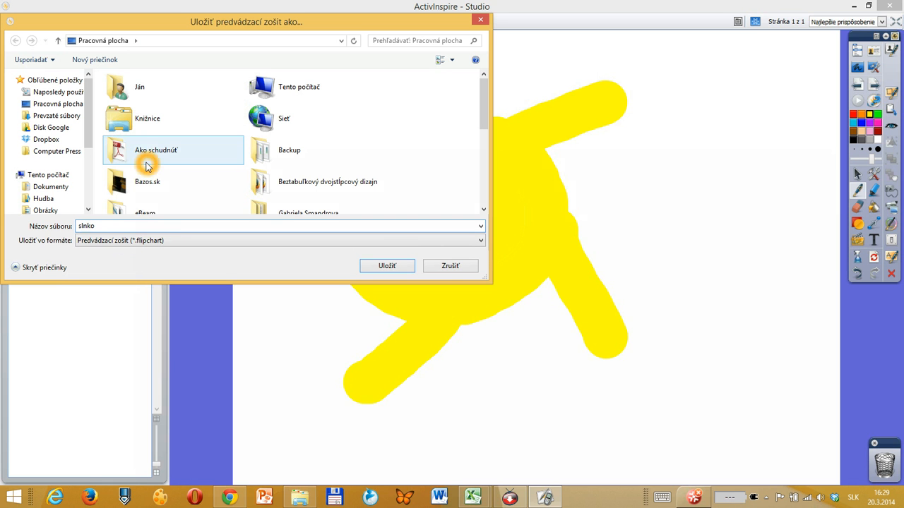
{"action": "left_click", "coordinate": [398, 268]}
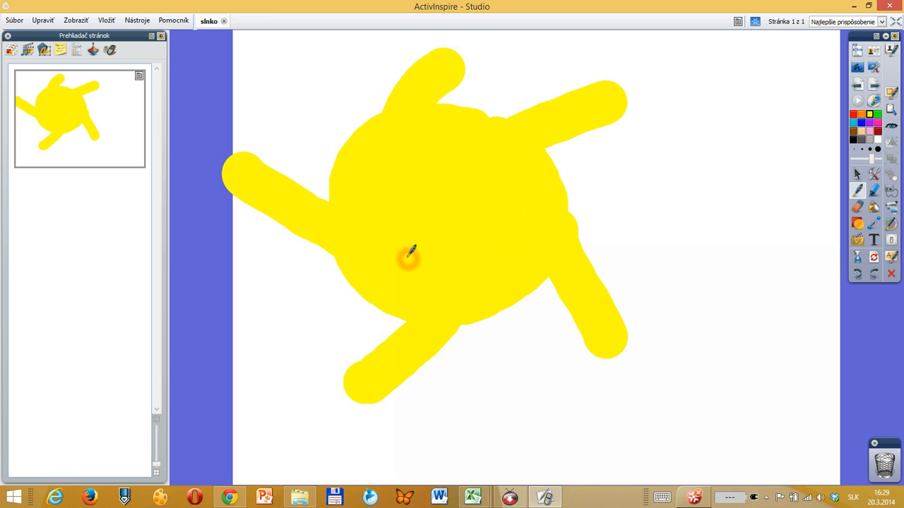